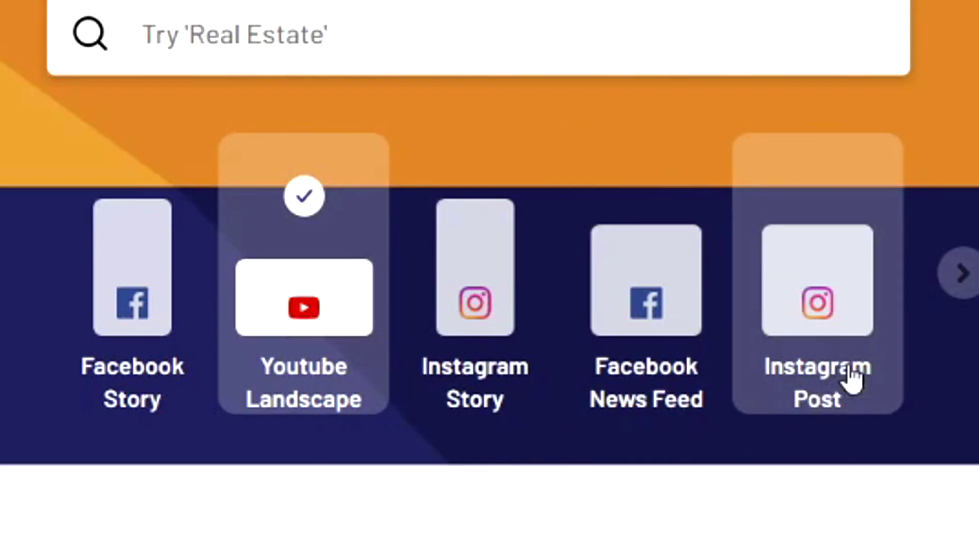
Page the template format carousel forward twice to see more video formats.
left_click(963, 274)
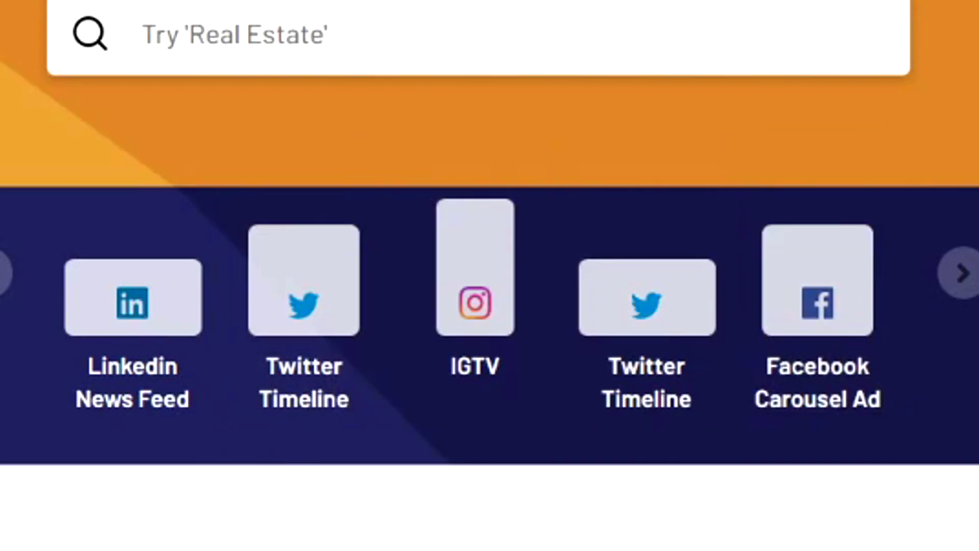
left_click(963, 275)
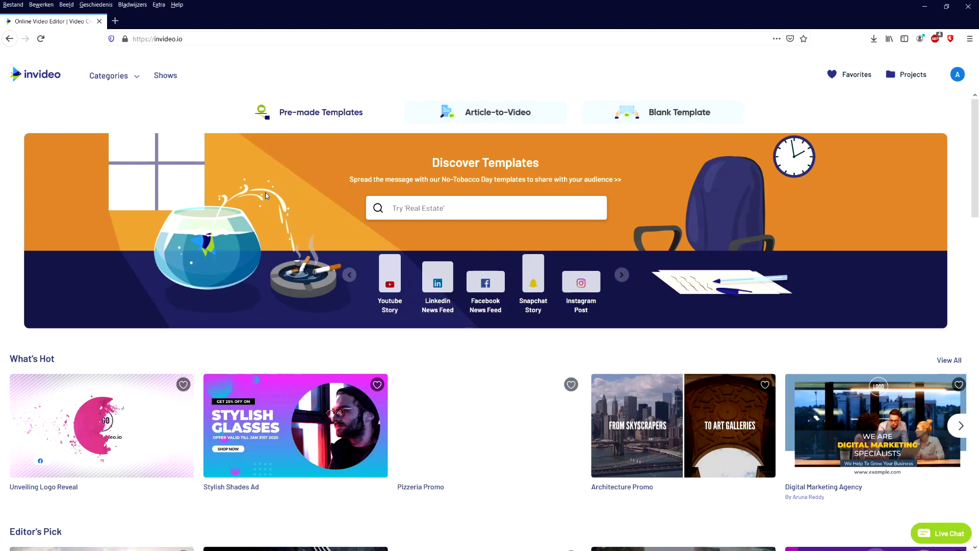
Switch to the Brand Intro/Outro category and scroll through its Wide and Vertical logo reveals.
left_click(119, 76)
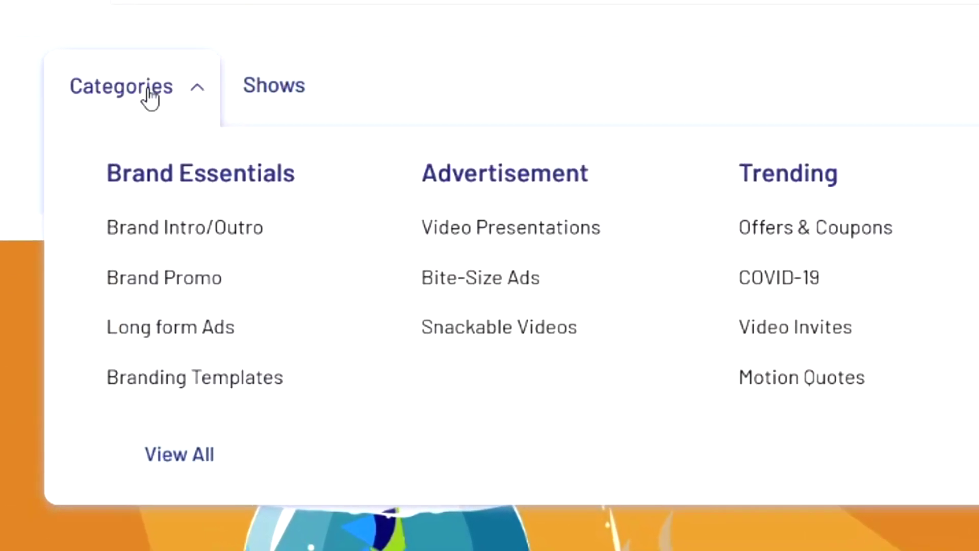
left_click(186, 232)
scroll(422, 169, "down", 2)
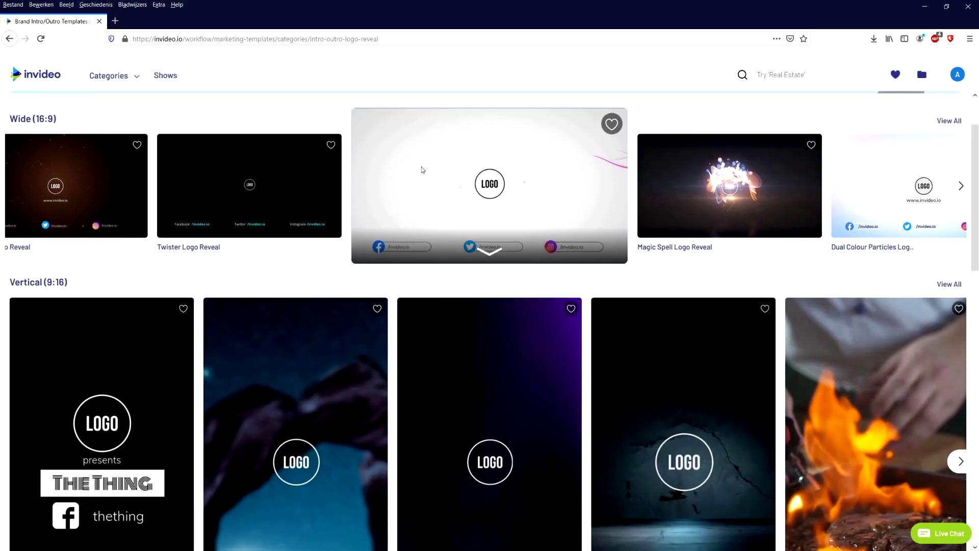
scroll(422, 169, "down", 1)
mouse_move(703, 148)
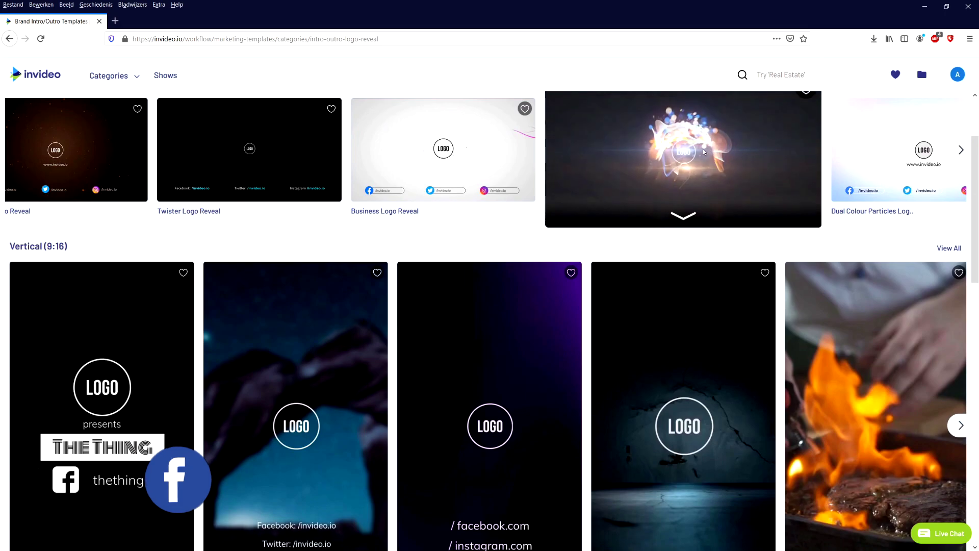
scroll(512, 274, "down", 2)
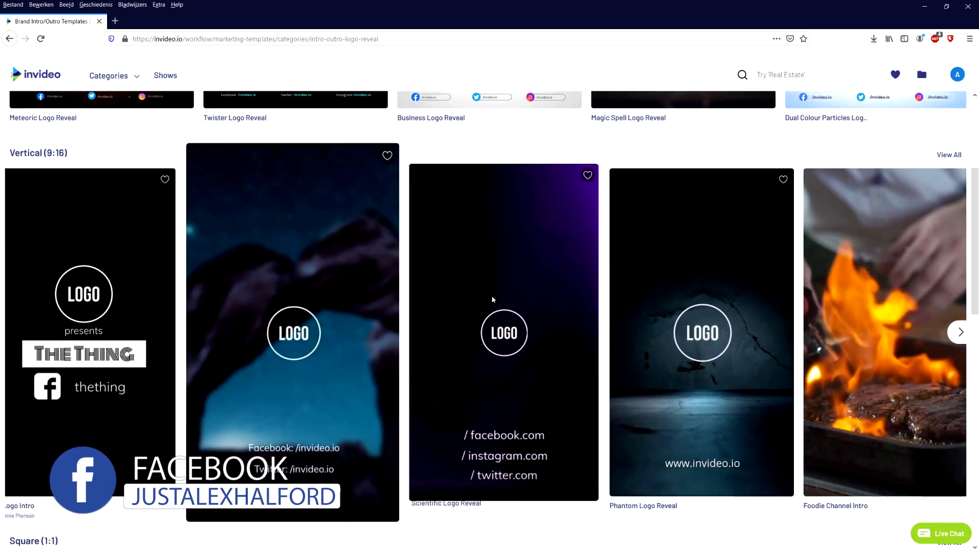
scroll(492, 299, "down", 6)
scroll(555, 273, "up", 9)
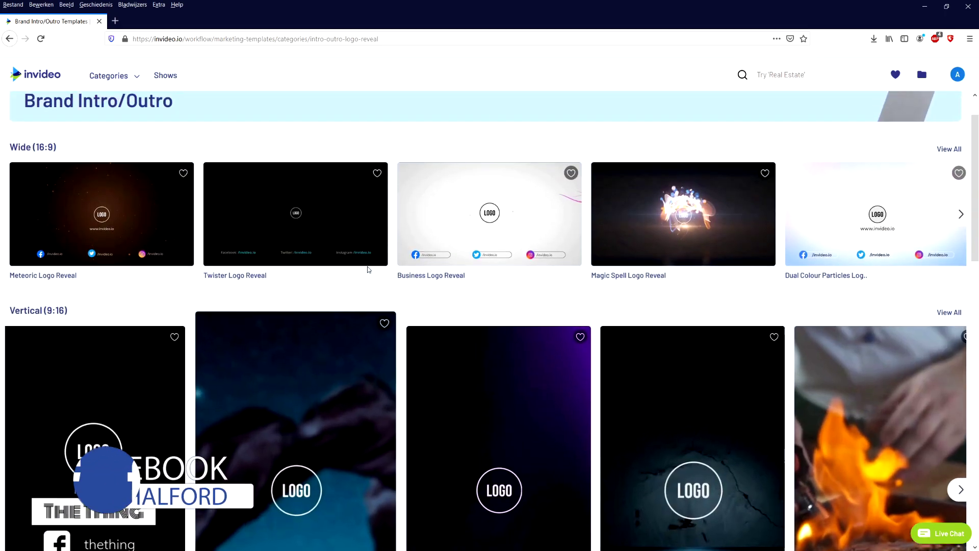
mouse_move(369, 269)
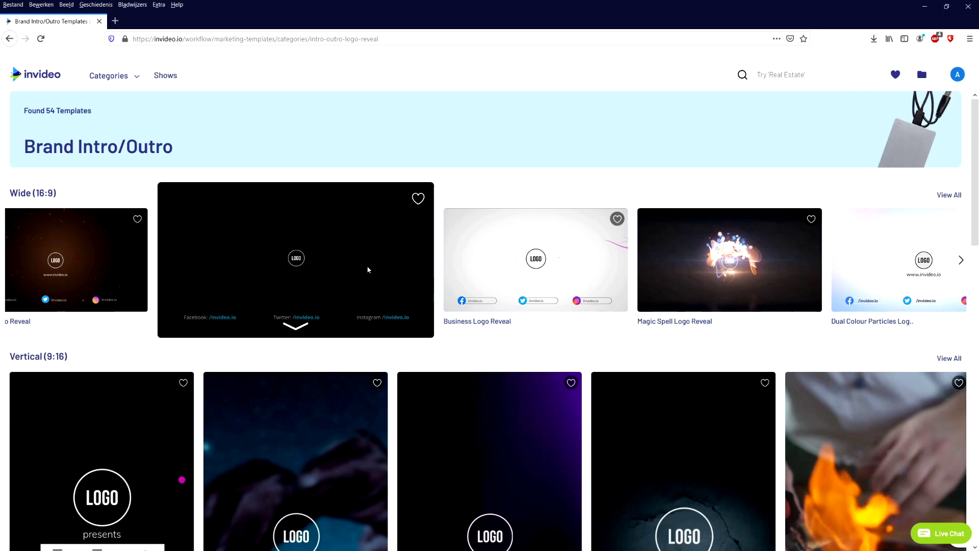
Page the Wide (16:9) row to Action Intro, then preview Magic Spell Logo Reveal in Wide format.
left_click(961, 260)
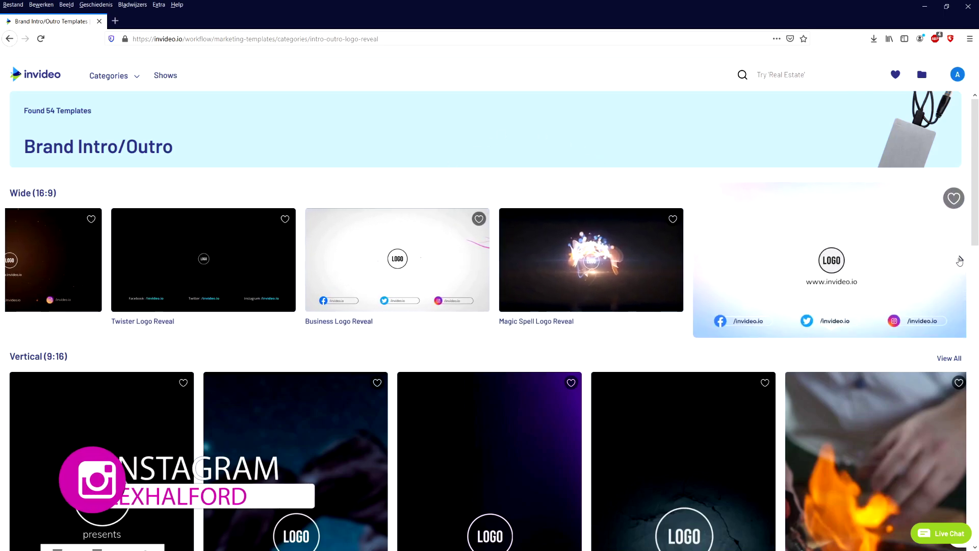
left_click(961, 260)
left_click(867, 265)
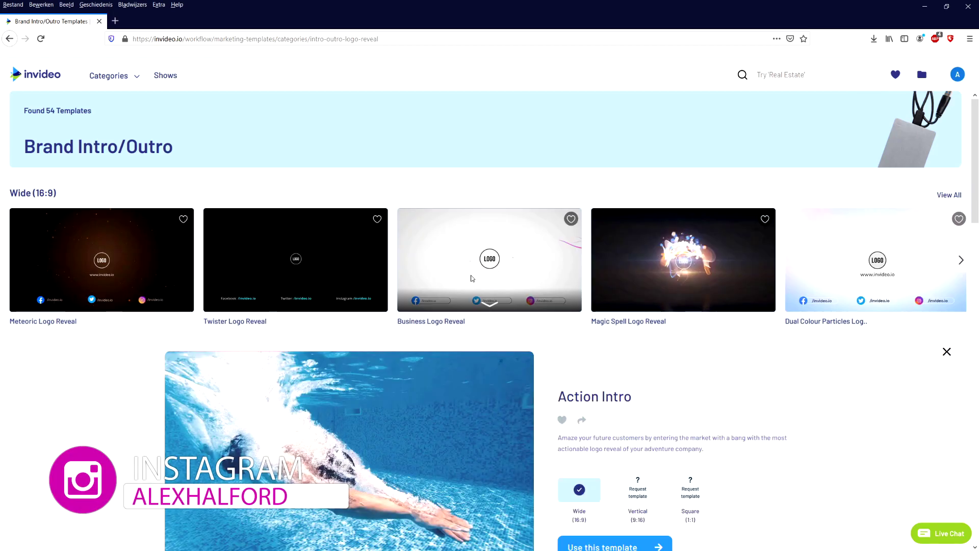
scroll(472, 278, "down", 2)
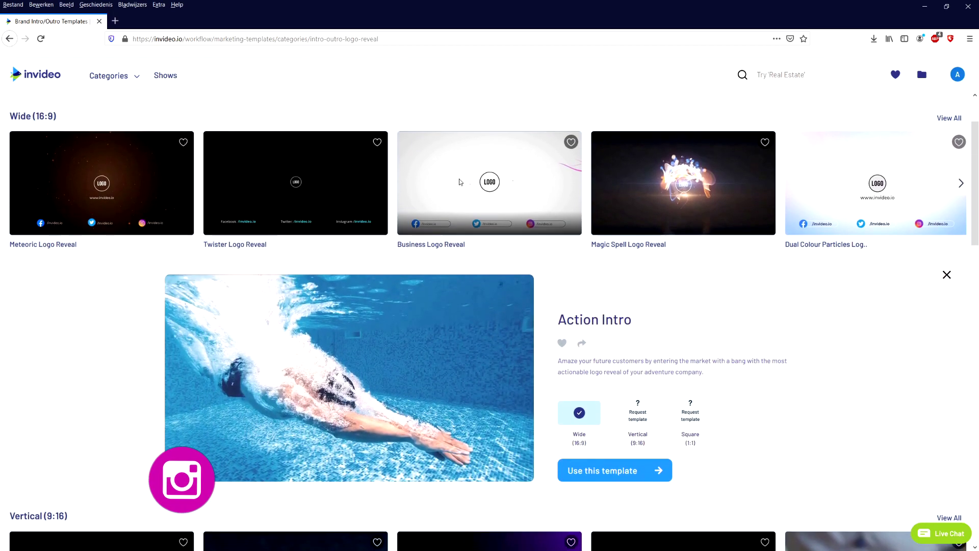
scroll(460, 182, "up", 1)
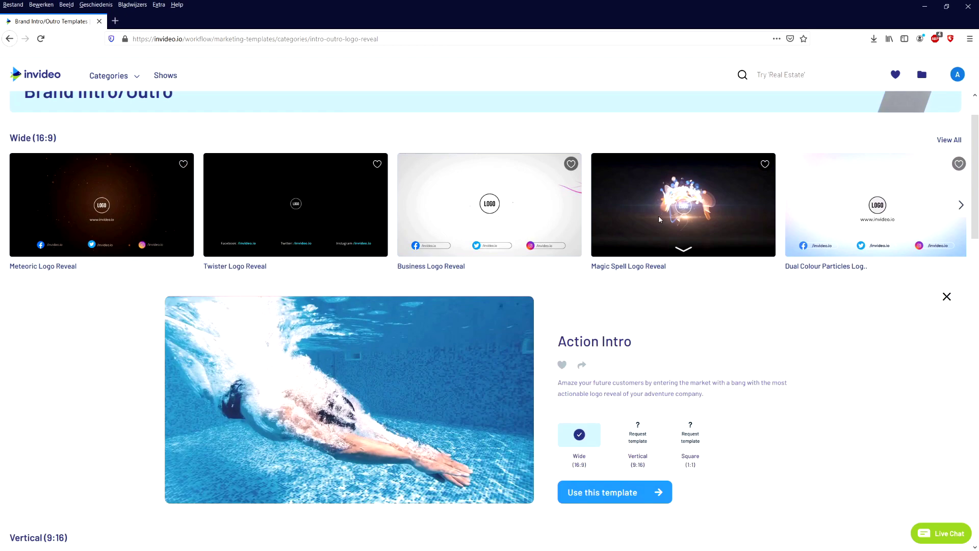
left_click(678, 201)
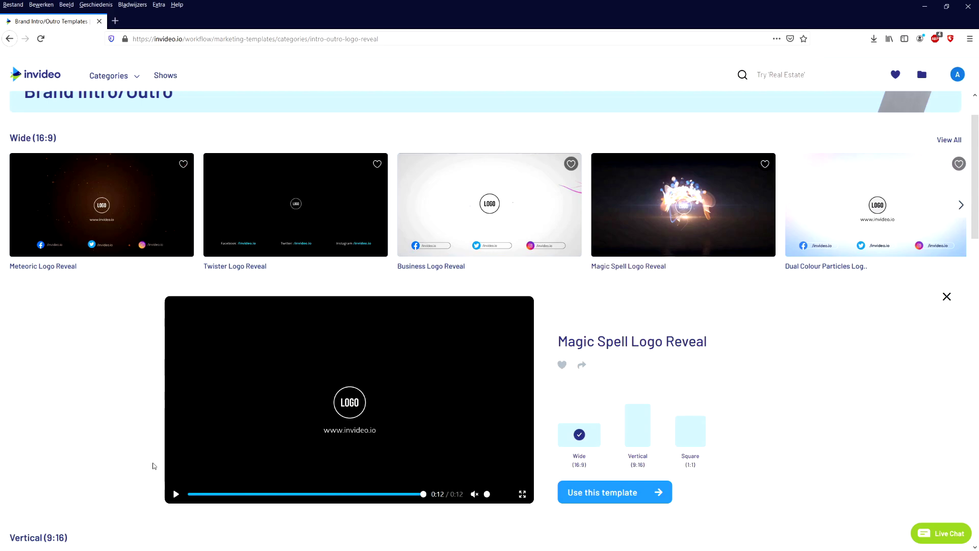
scroll(354, 451, "down", 2)
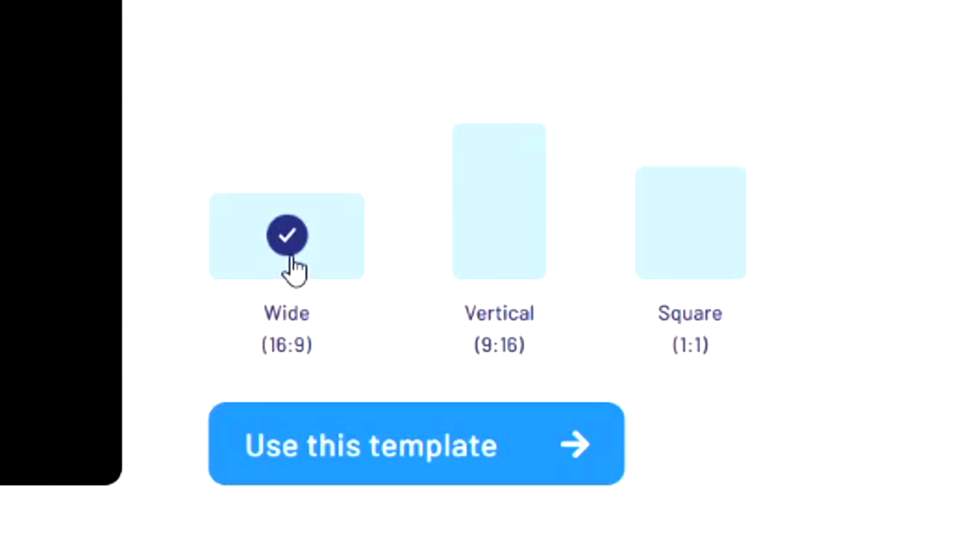
Start a Wide (16:9) Magic Spell Logo Reveal project using the uploaded JAH logo file.
left_click(378, 476)
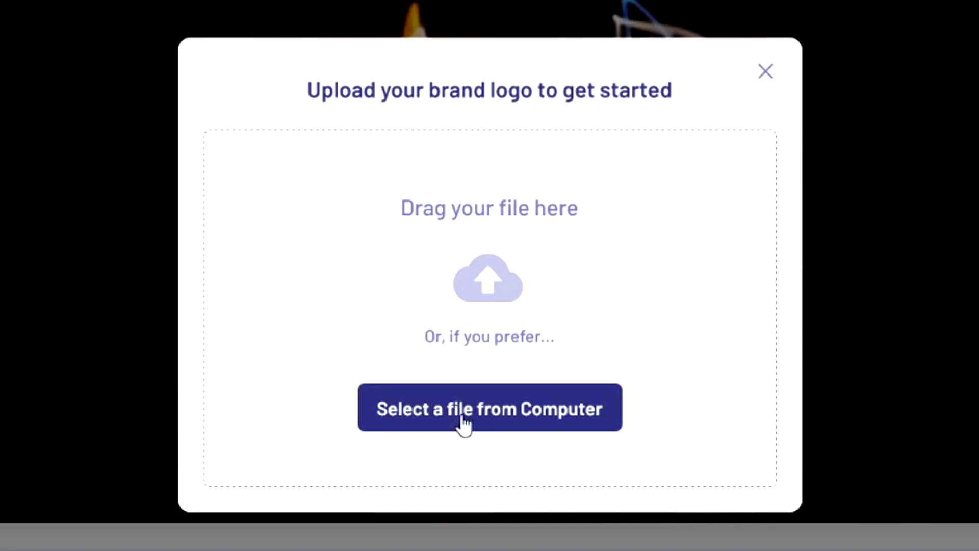
left_click(481, 417)
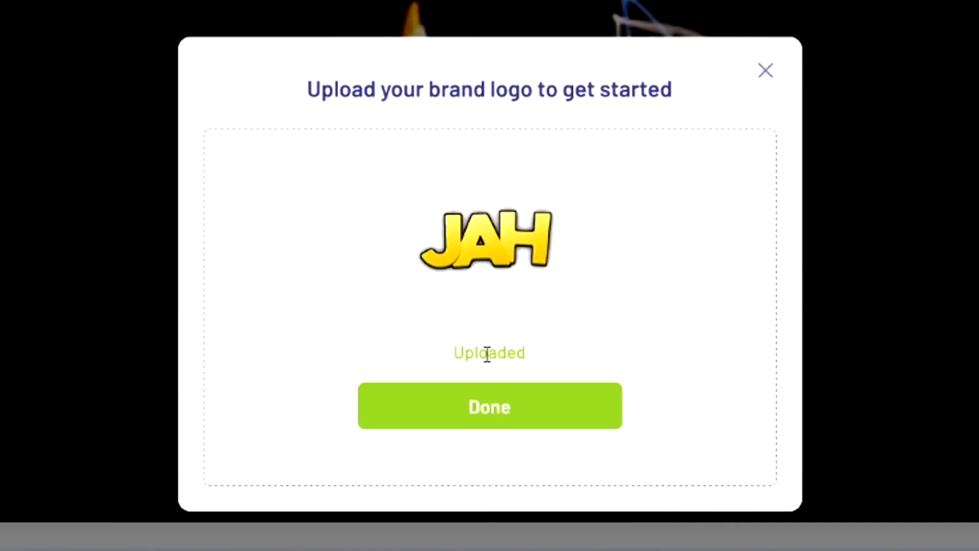
left_click(527, 426)
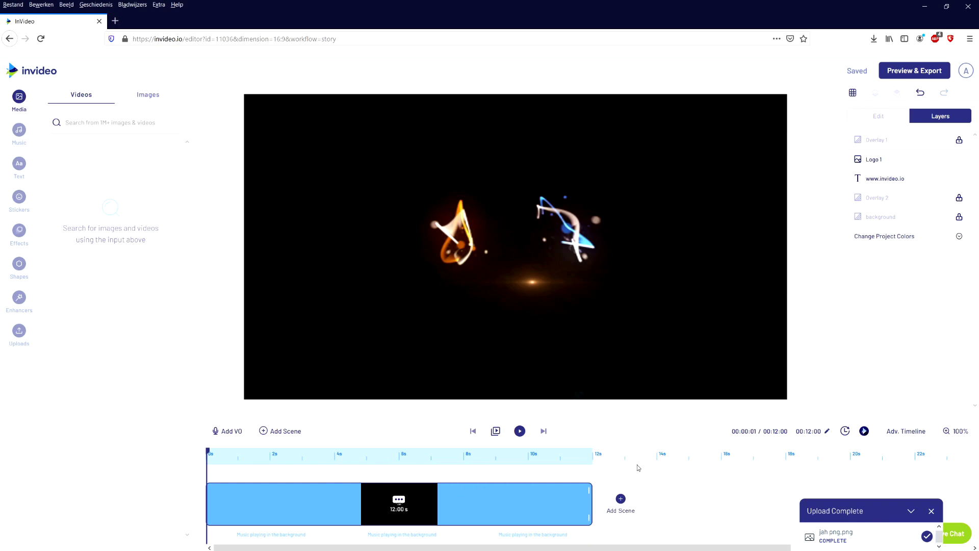
Extend the Magic Spell scene clip in the timeline to about 14.64 seconds.
left_click_drag(588, 493, 676, 494)
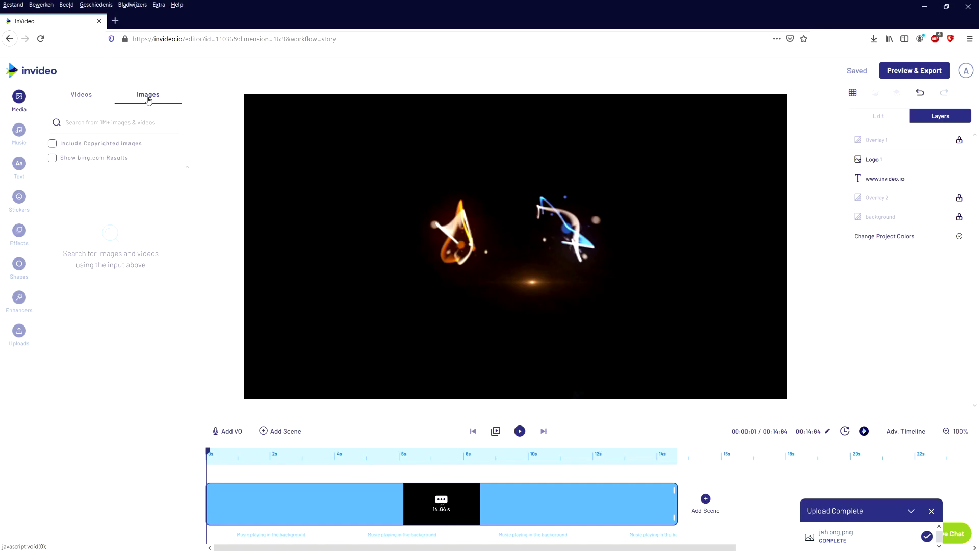
left_click(90, 98)
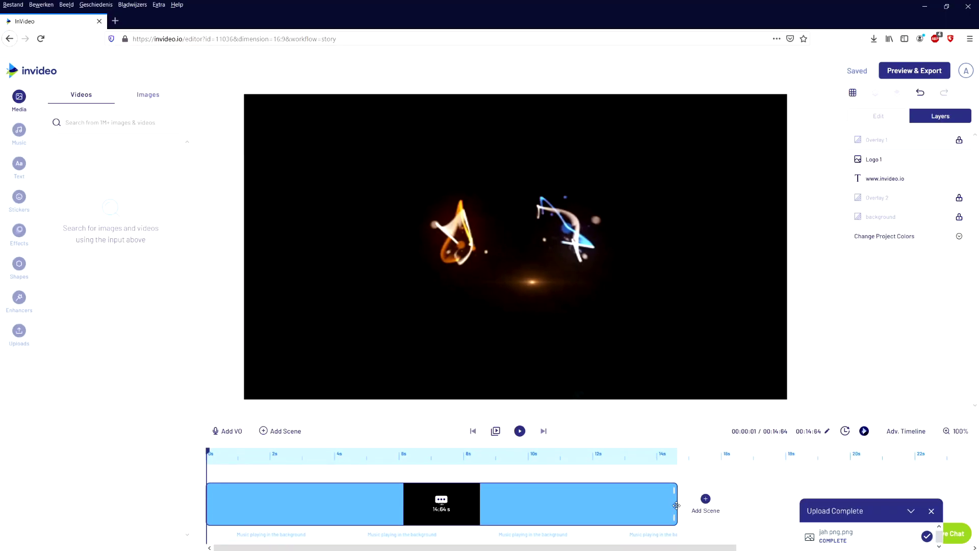
Resize the scene clip's right edge back and forth until the scene lasts 3.75 seconds.
left_click_drag(675, 489, 251, 518)
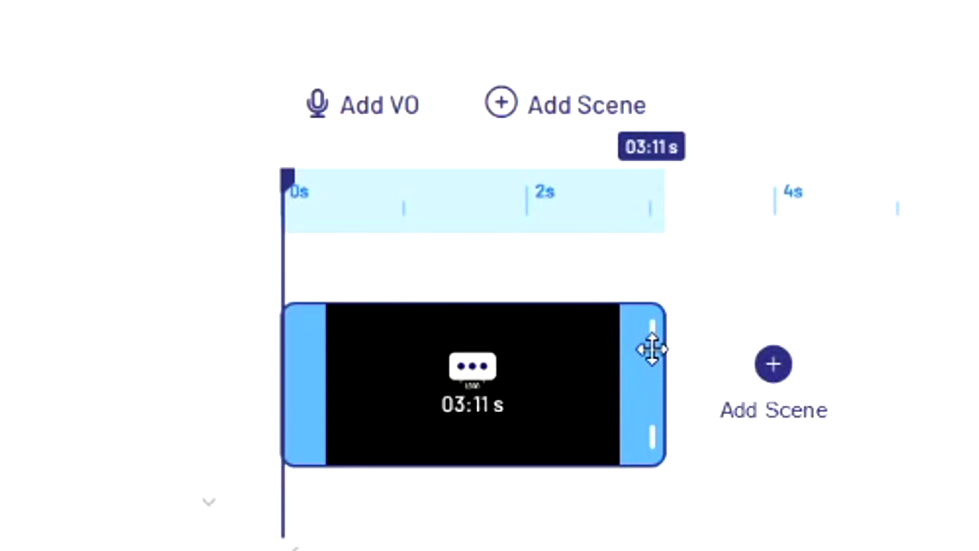
left_click_drag(652, 350, 848, 375)
left_click_drag(715, 375, 757, 376)
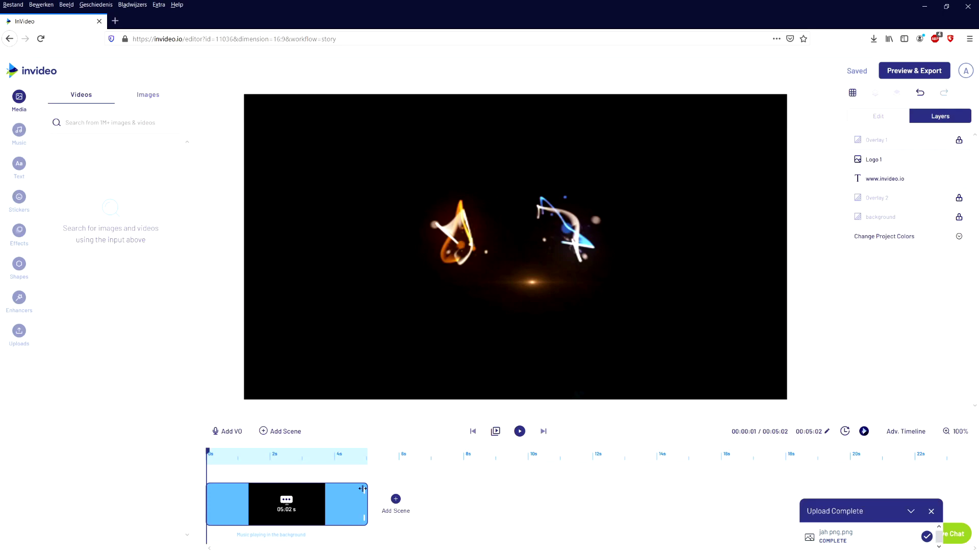
left_click_drag(364, 489, 322, 490)
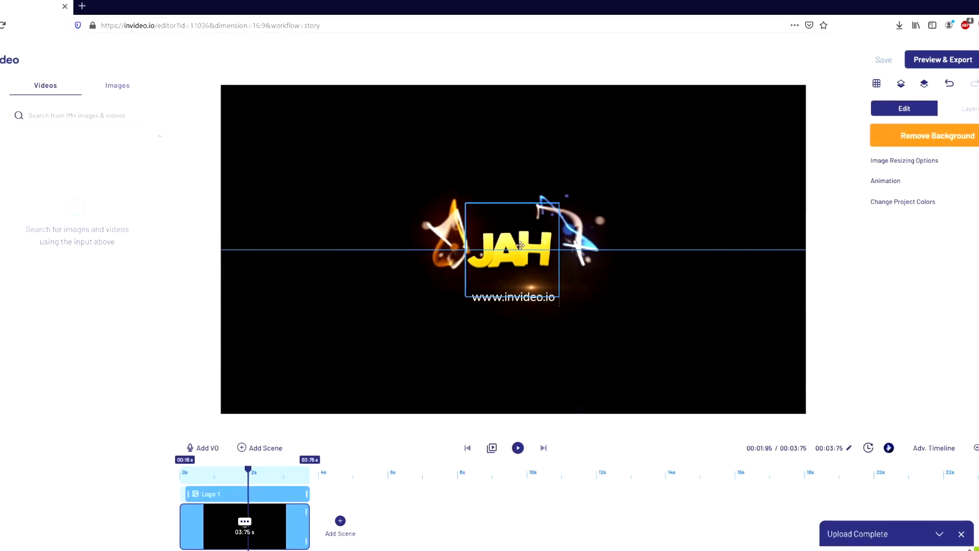
left_click(532, 299)
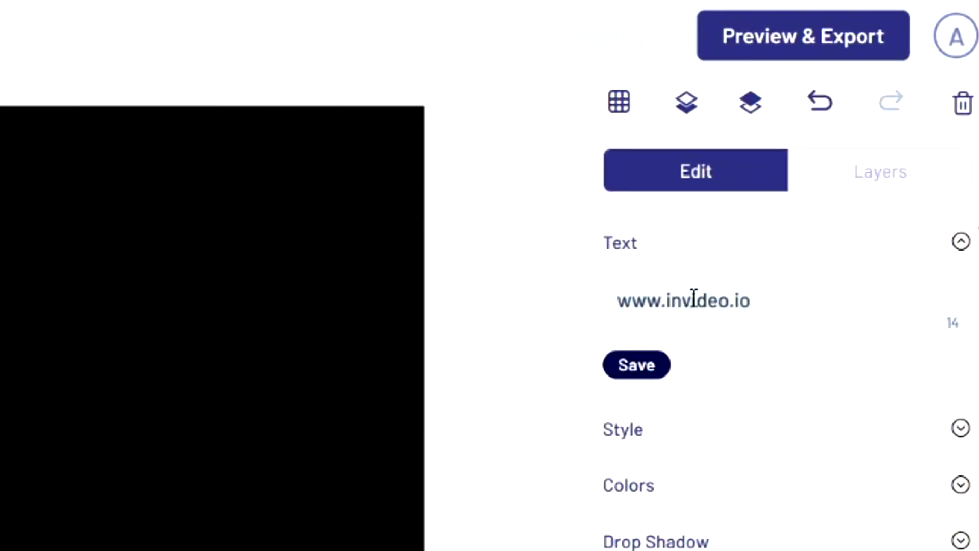
left_click_drag(749, 301, 608, 289)
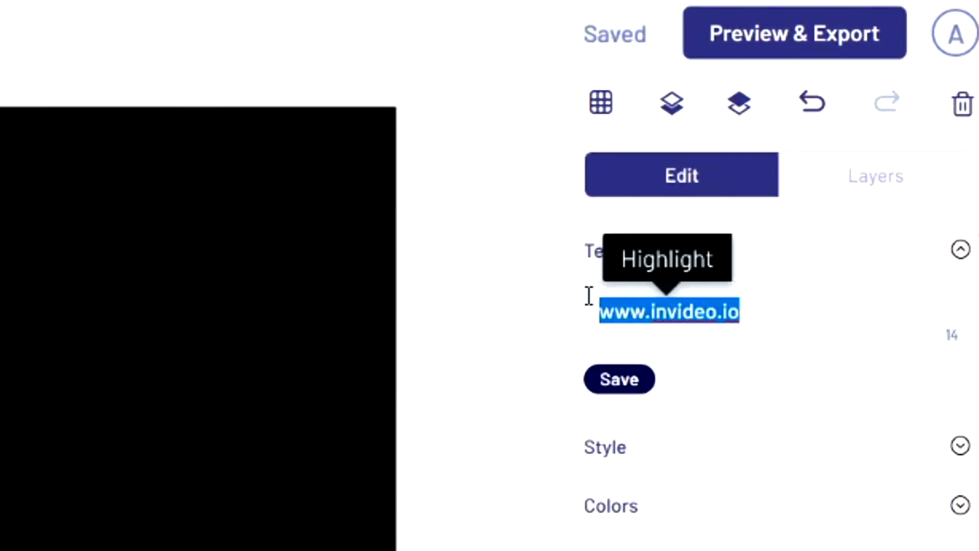
type("JuST")
key("BackSpace")
key("BackSpace")
type("st")
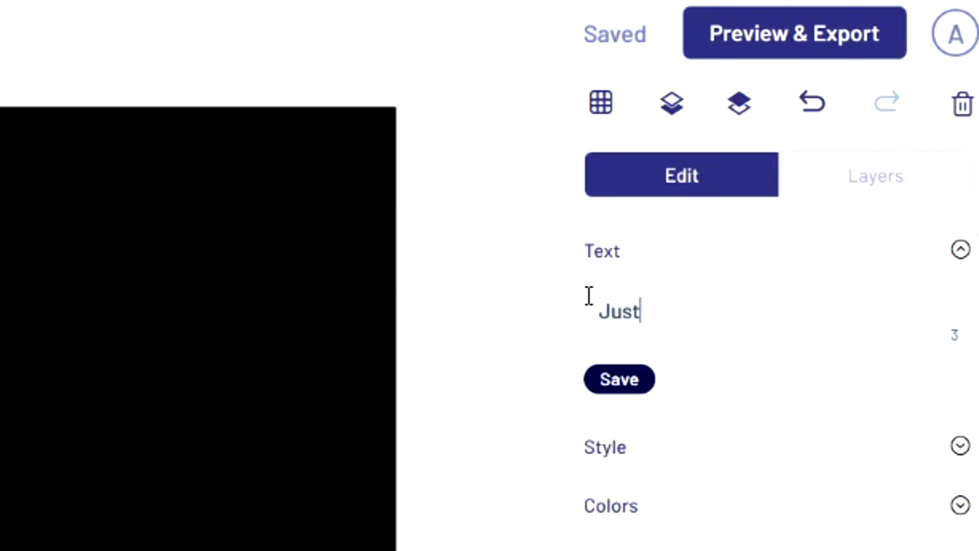
type("AlexHalford")
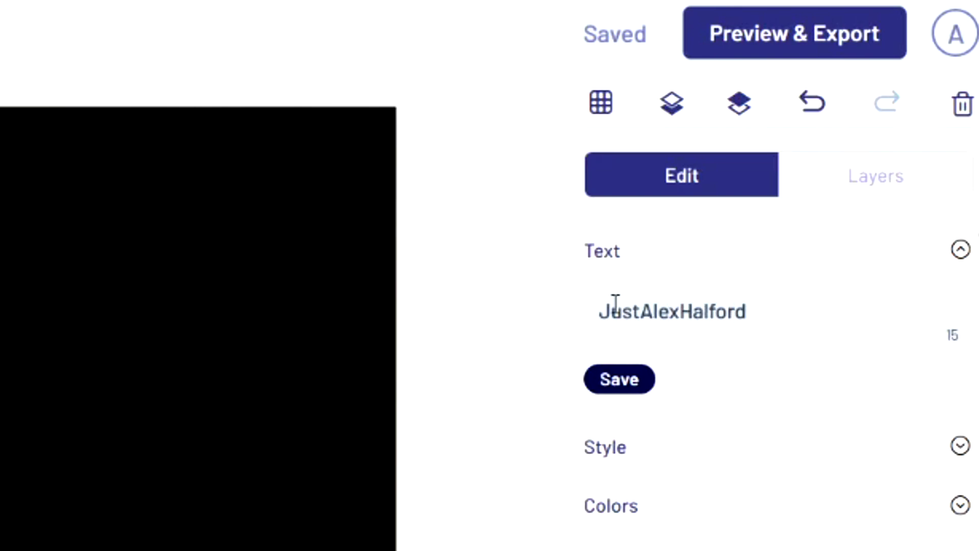
key("ctrl+a")
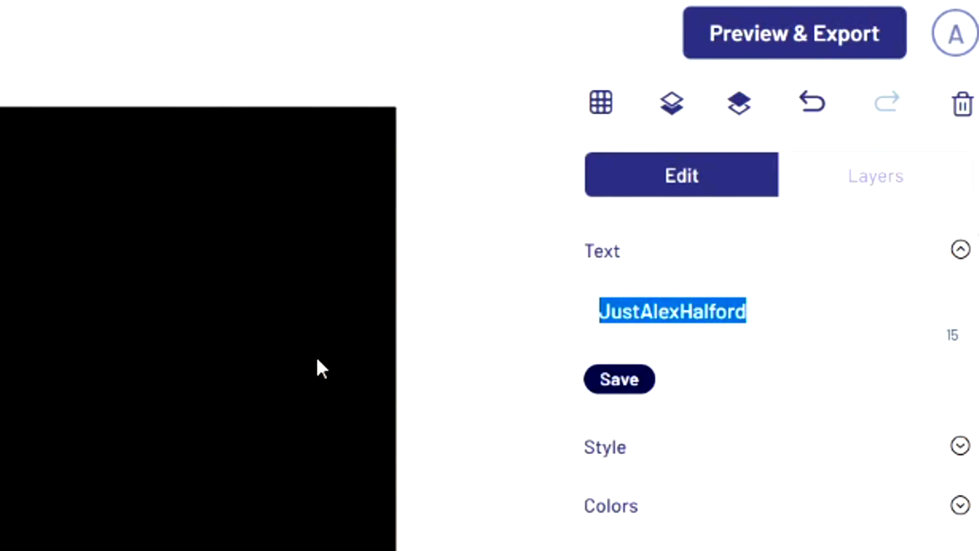
type("VEGAS Pro Tutori")
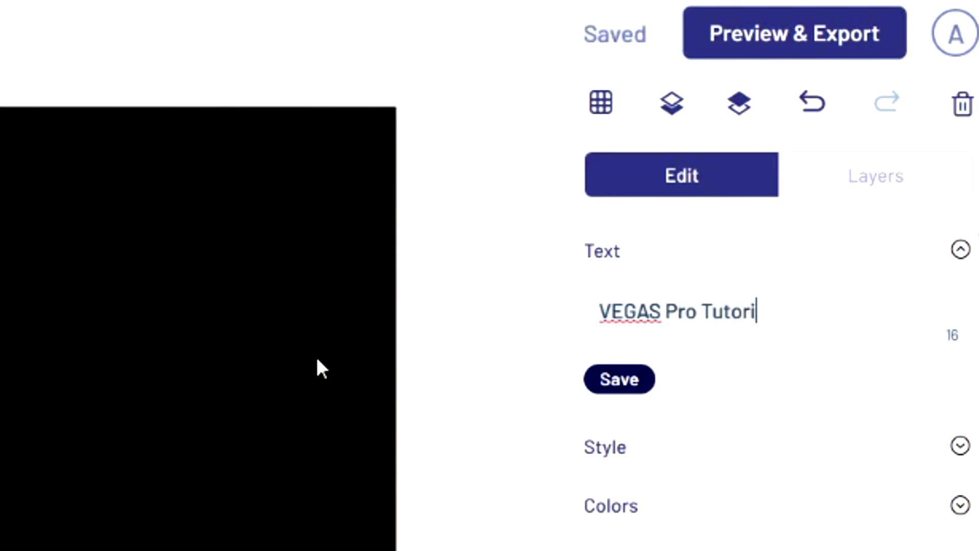
type("als - Deep W")
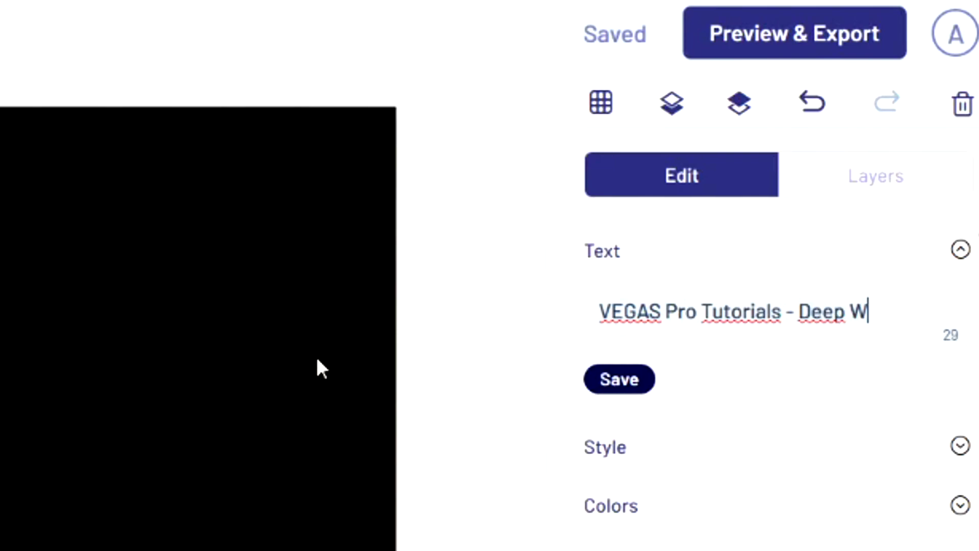
type("eb - OBS Tut")
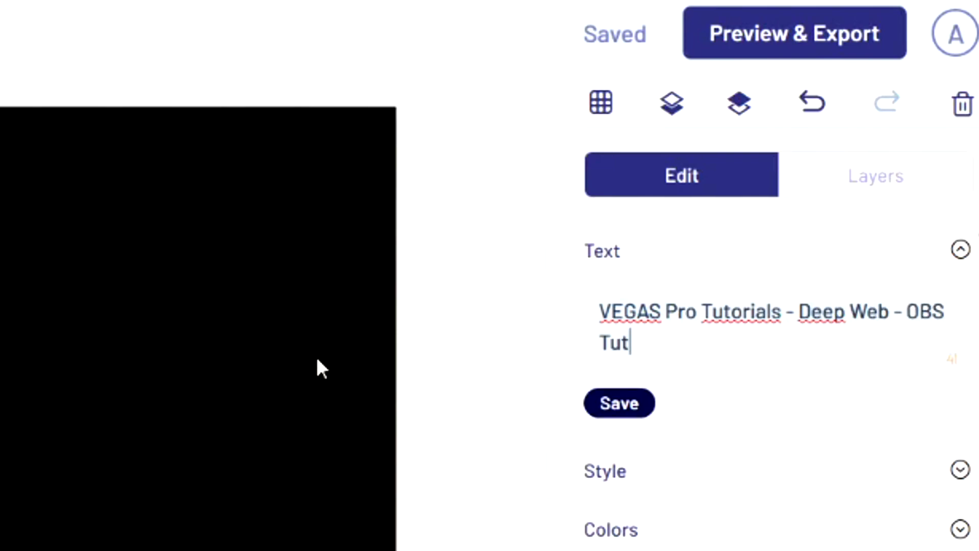
type("orials")
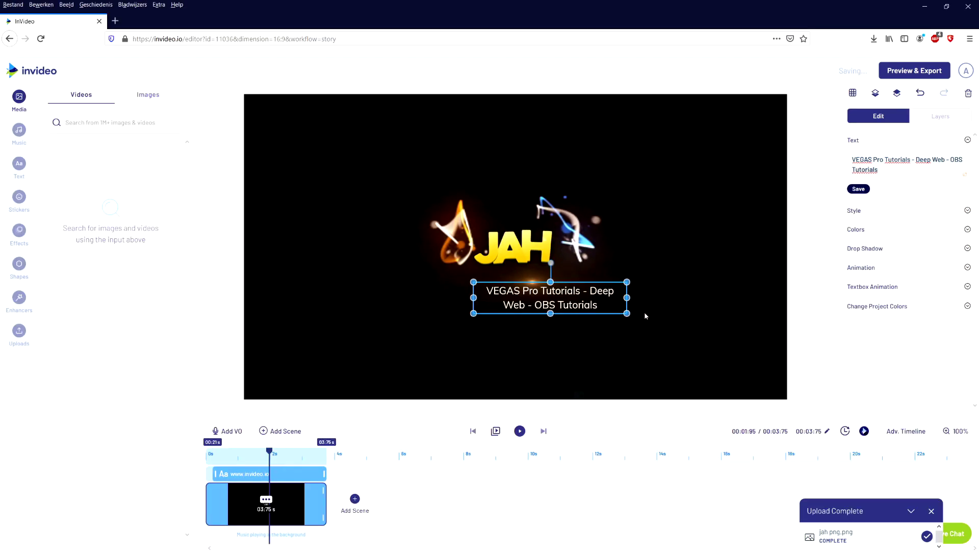
key("ctrl+a")
type("Just")
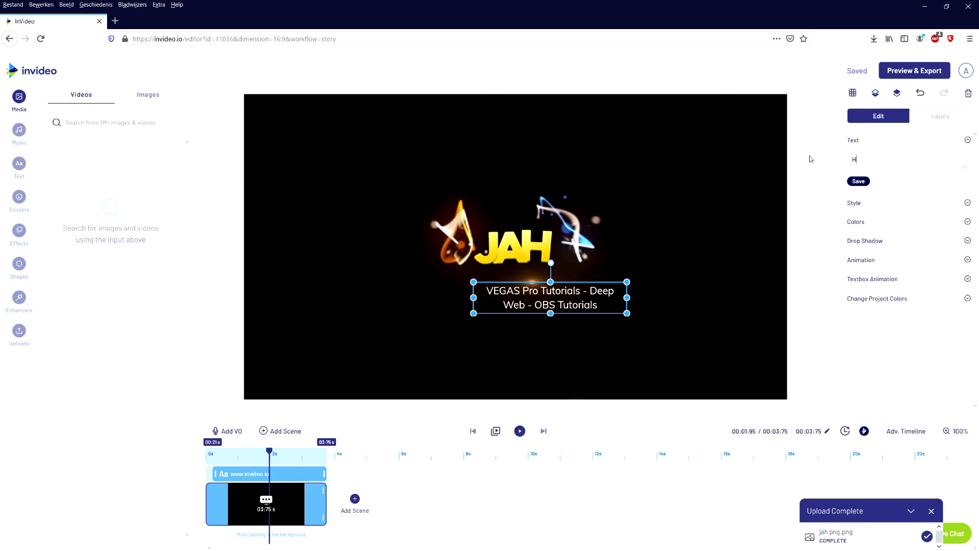
type("AlexHalford")
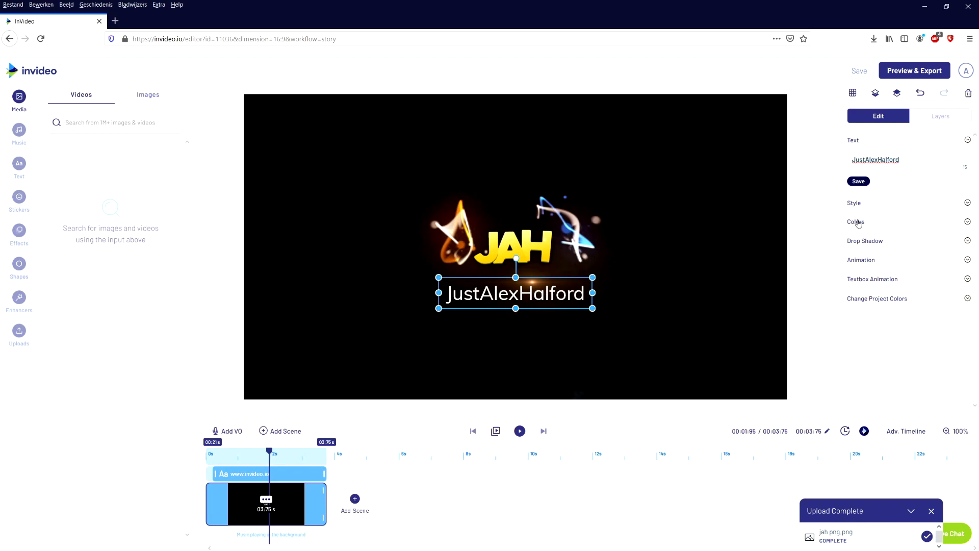
left_click(866, 202)
Change the caption's Primary Font from MULI to LEAGUESPARTAN, keeping the REGULAR weight.
left_click(875, 191)
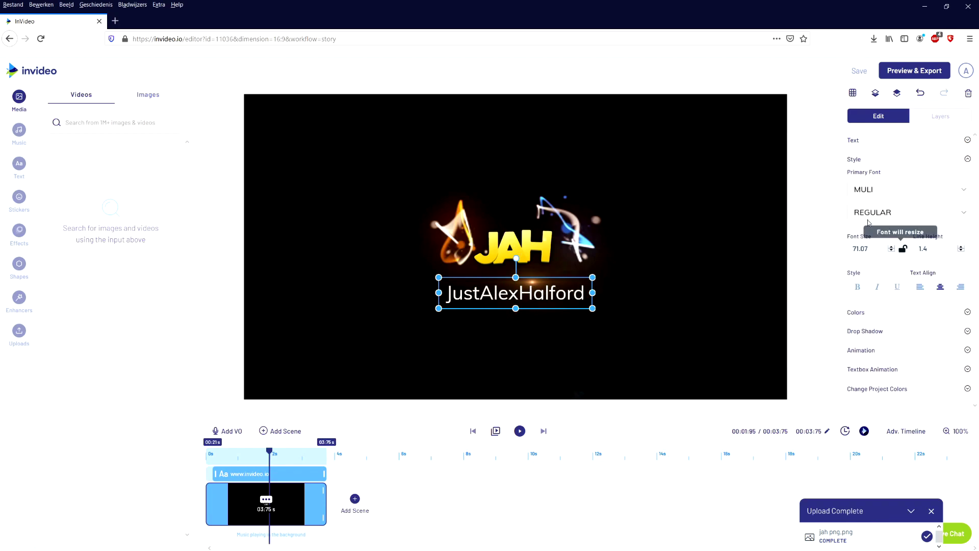
left_click(873, 191)
left_click_drag(966, 214, 970, 239)
scroll(892, 232, "down", 8)
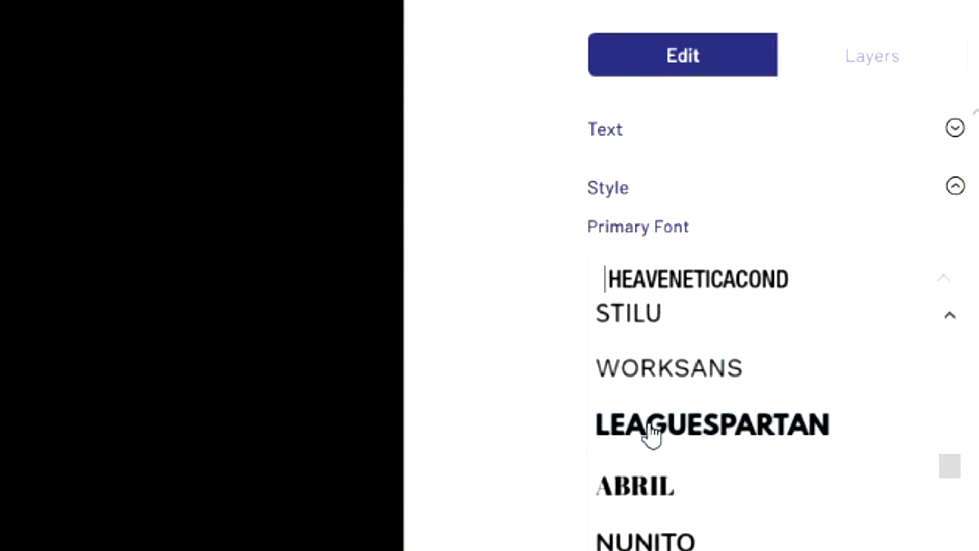
left_click(732, 442)
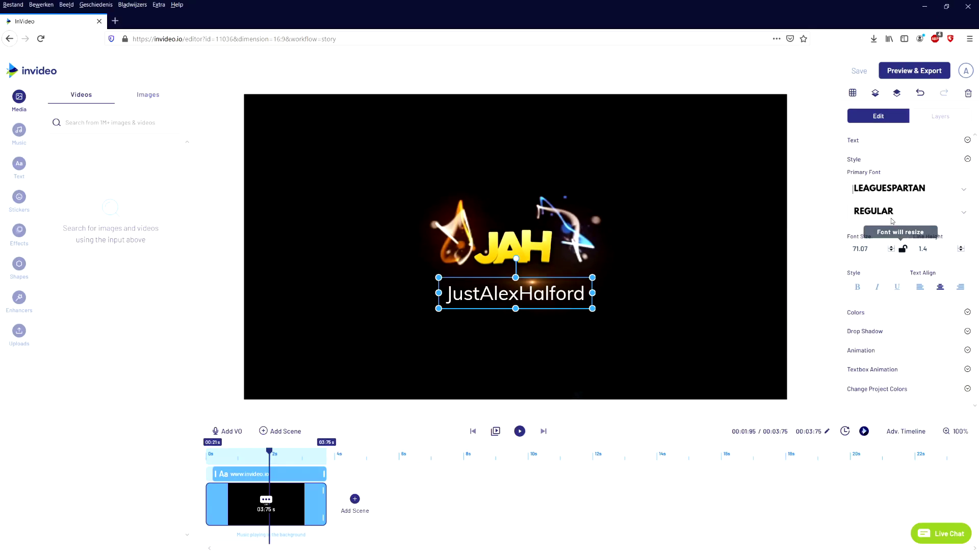
left_click(707, 352)
left_click(885, 240)
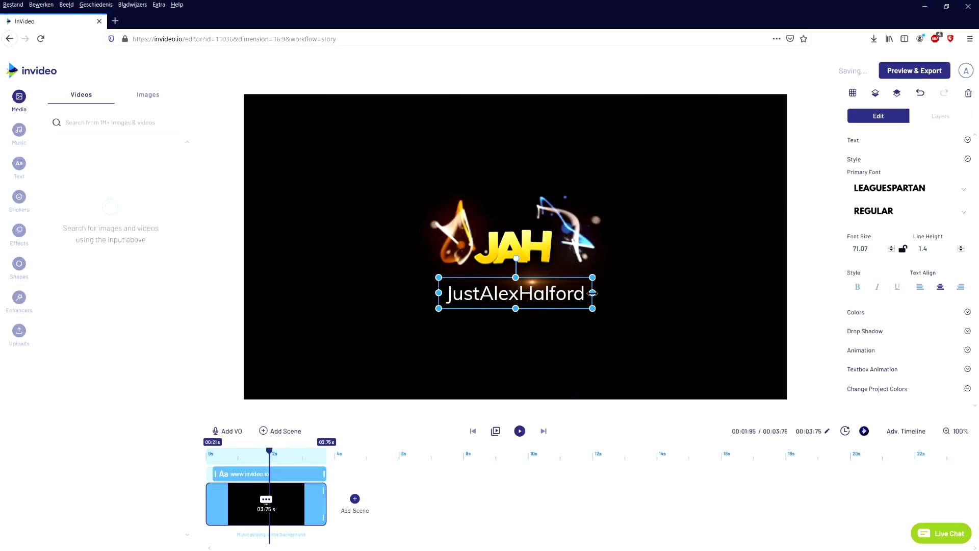
Widen the caption box to raise its size to 74.57 and snap it to the centre guide.
left_click_drag(593, 293, 638, 294)
left_click_drag(573, 294, 572, 293)
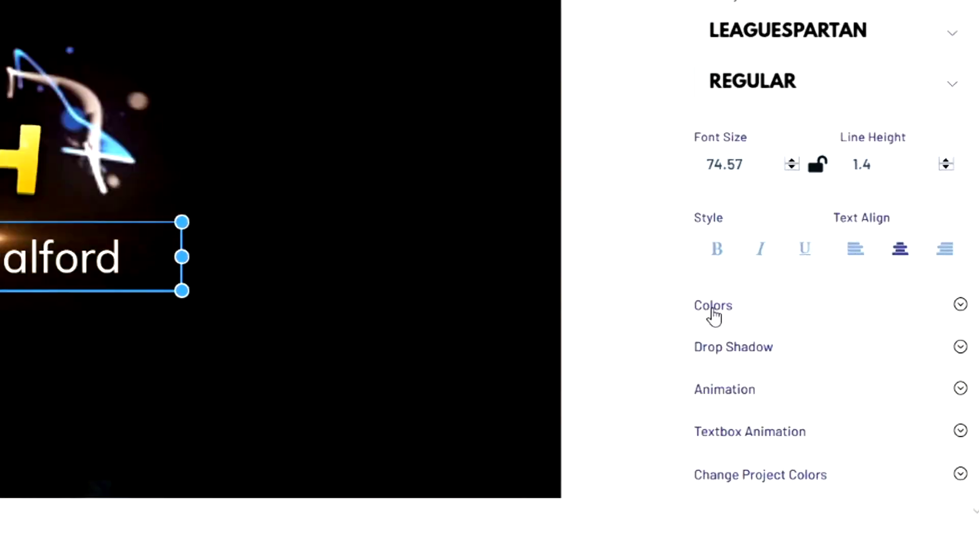
Set the caption's Box Colors opacity to 0% so its background is transparent.
left_click(856, 314)
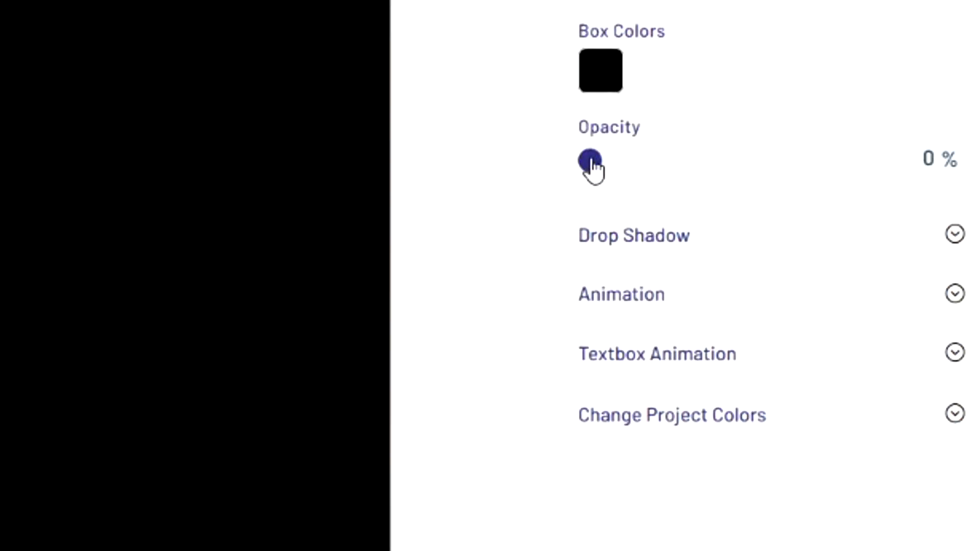
mouse_move(592, 163)
left_mouse_down()
mouse_move(749, 162)
mouse_move(590, 168)
left_mouse_up()
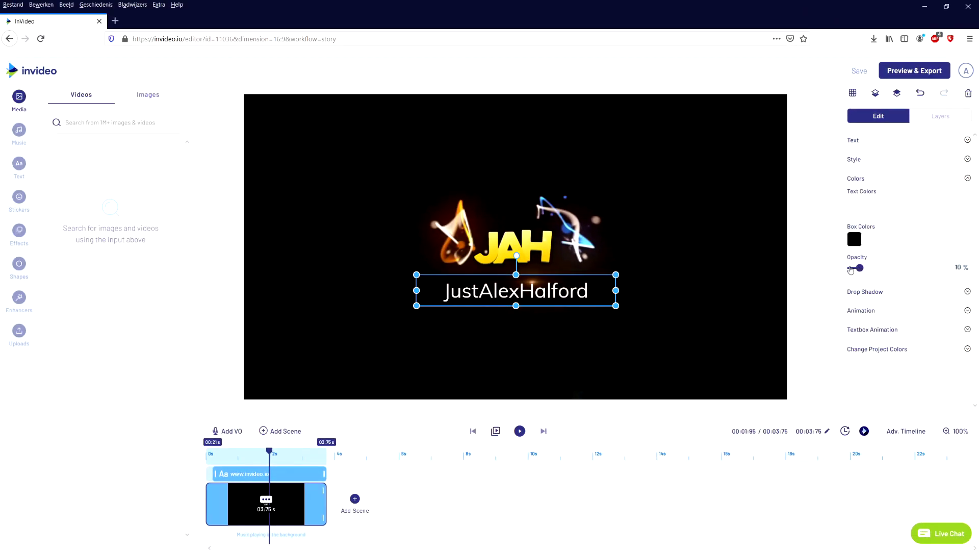
mouse_move(851, 269)
left_mouse_down()
mouse_move(808, 274)
mouse_move(969, 272)
mouse_move(848, 270)
left_mouse_up()
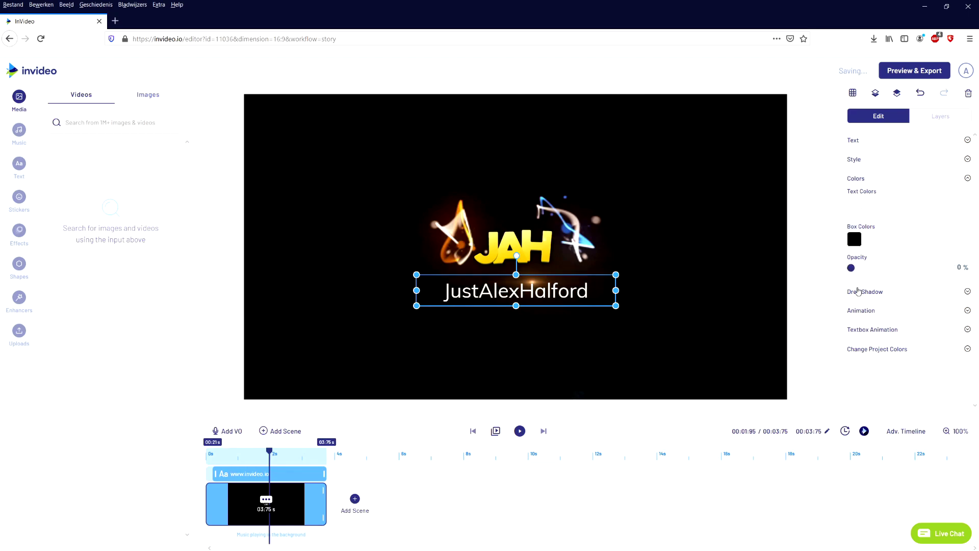
left_click(885, 297)
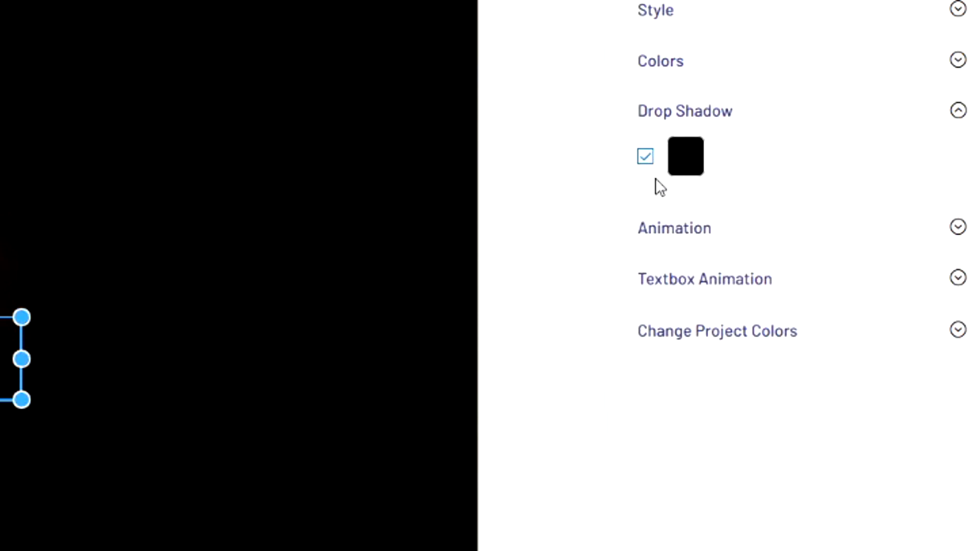
left_click(735, 241)
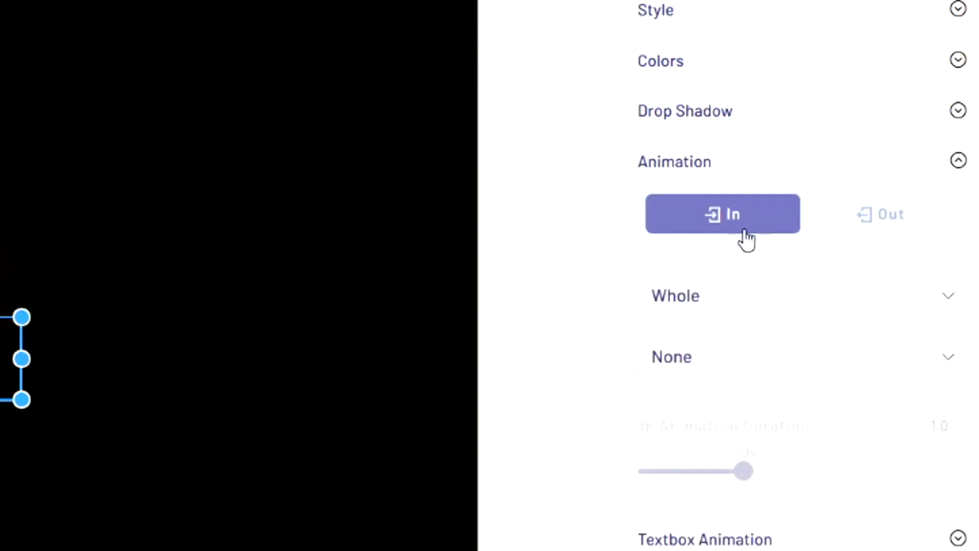
Animate the JustAlexHalford caption character by character with the Fade From Up entrance.
left_click(727, 317)
left_click(720, 393)
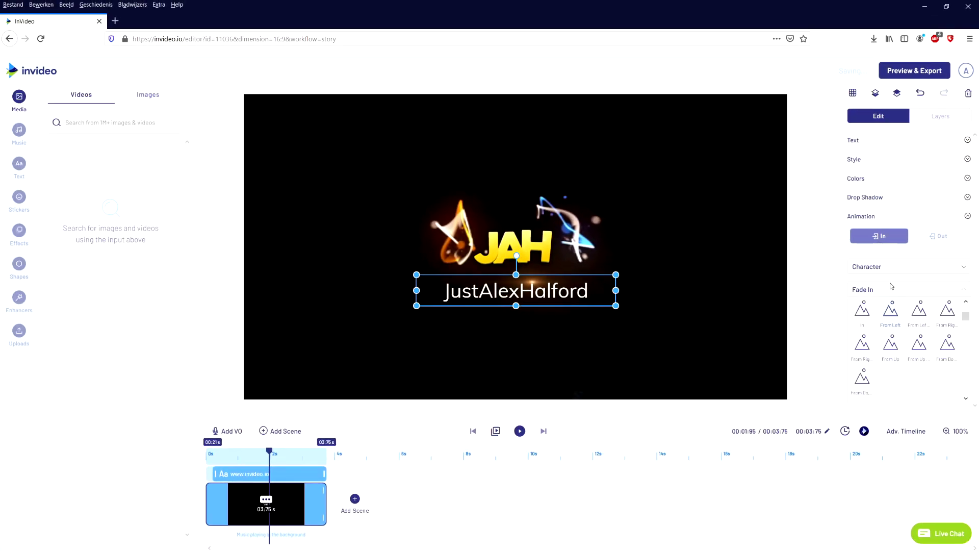
left_click(891, 343)
left_click(887, 294)
left_click(889, 313)
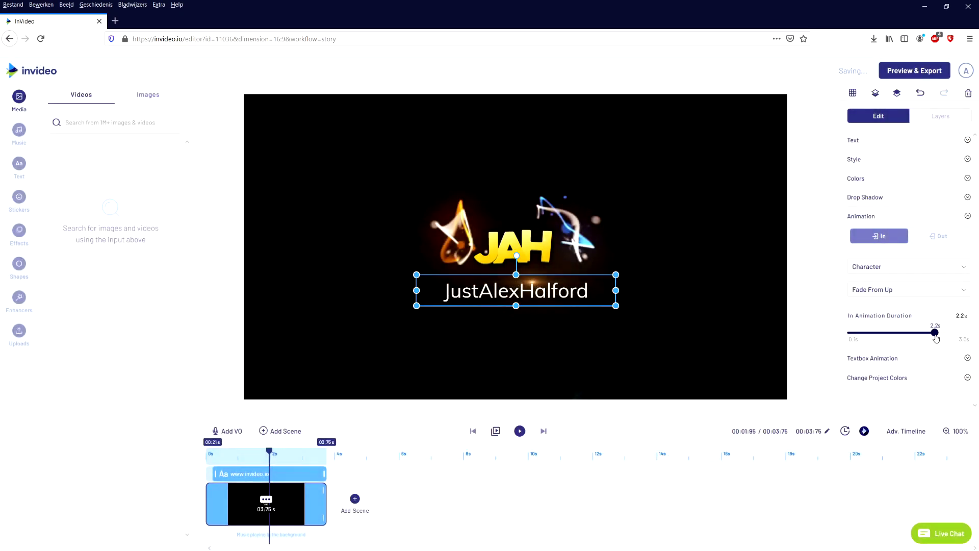
Lengthen the caption fade-in to 2.8s, preview the intro, and expand Textbox Animation.
left_click_drag(936, 337, 952, 334)
left_click(520, 431)
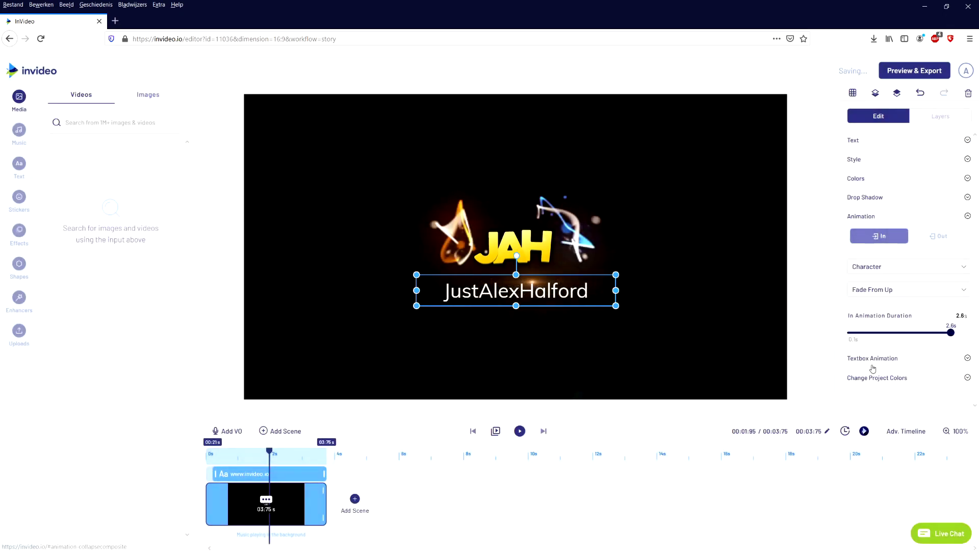
left_click(892, 359)
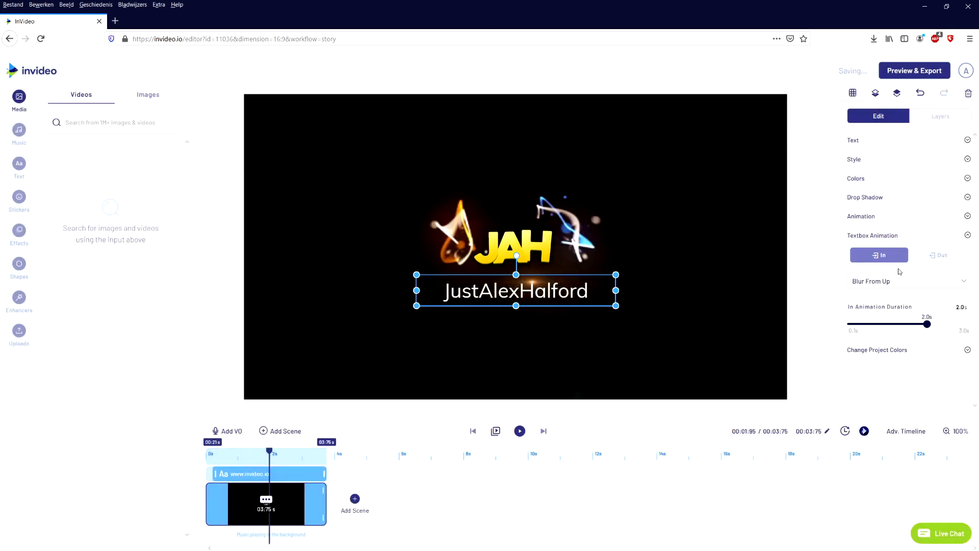
left_click(894, 282)
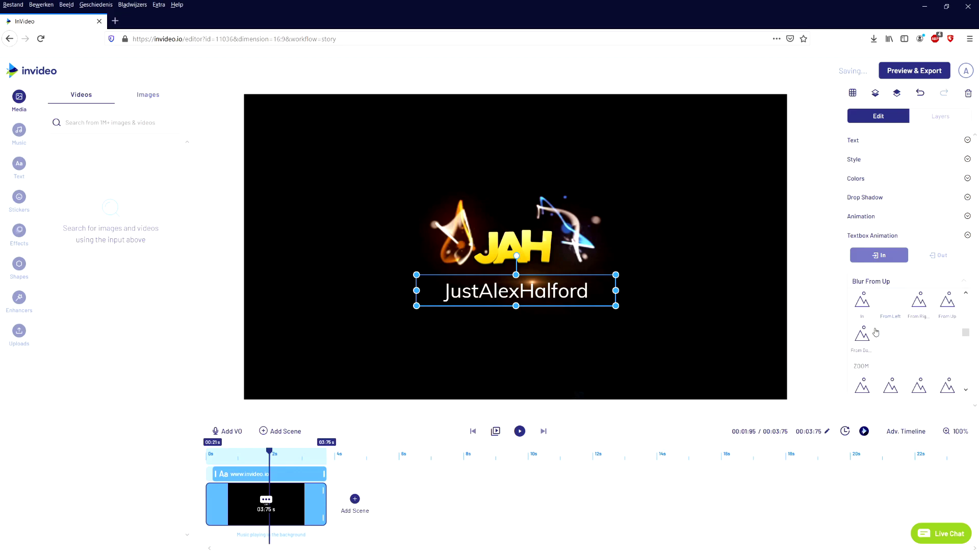
On the JAH logo, replace the white Custom project colour with a light grey.
left_click(513, 240)
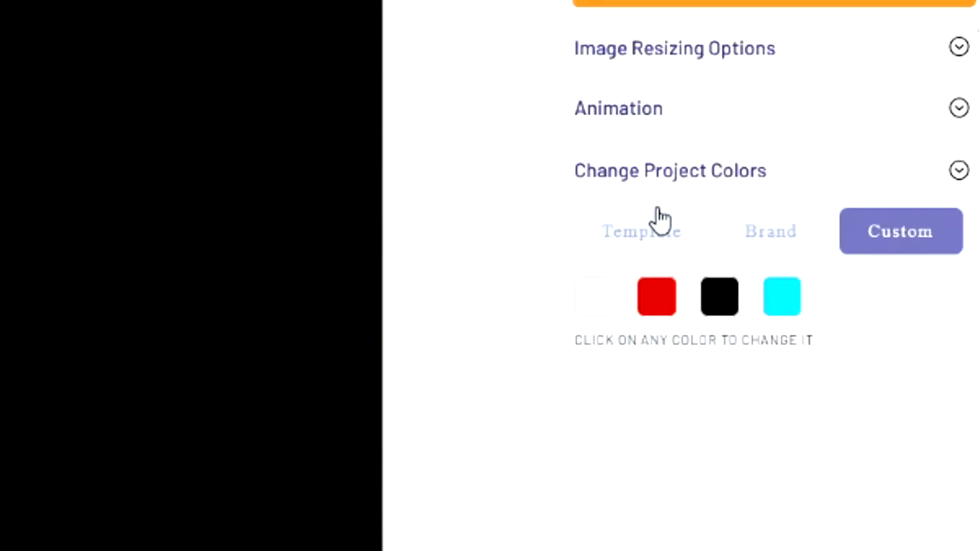
left_click(596, 298)
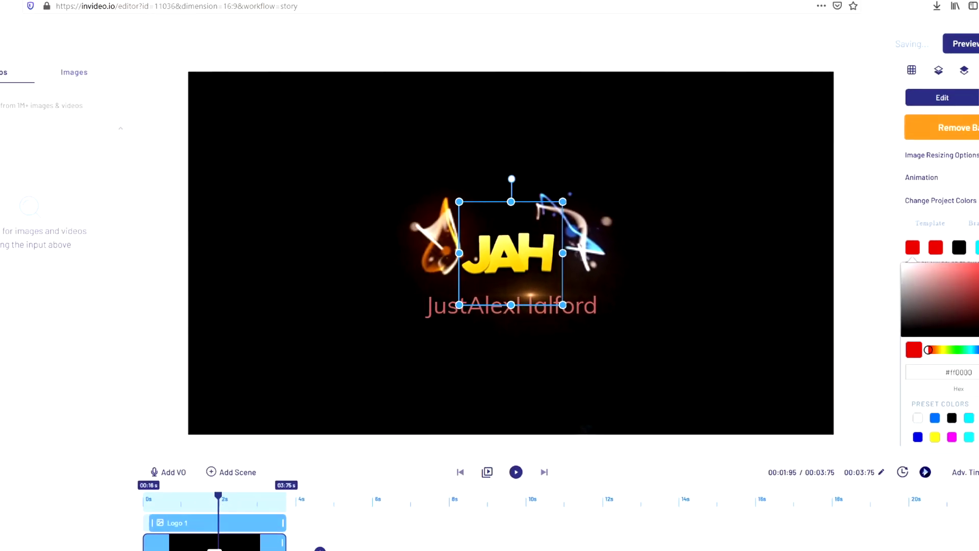
left_click(659, 375)
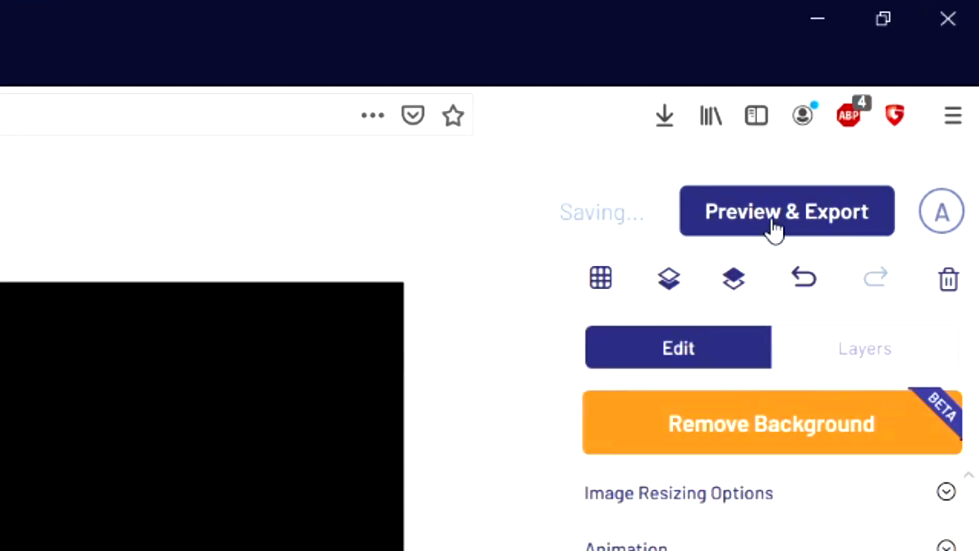
Open Preview & Export to show the 00:03:75 intro.
left_click(909, 73)
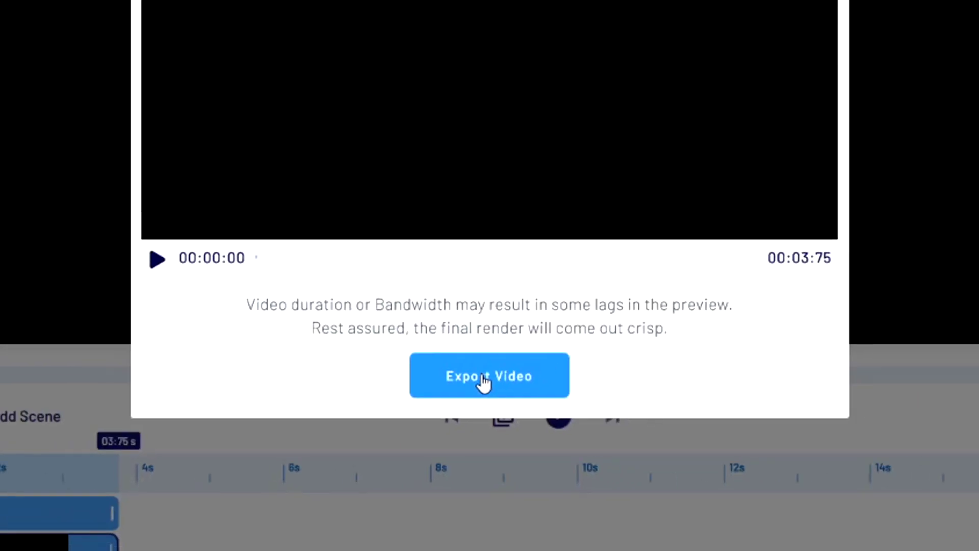
Export the video and let it render until it shows Completed on the videos page.
left_click(480, 365)
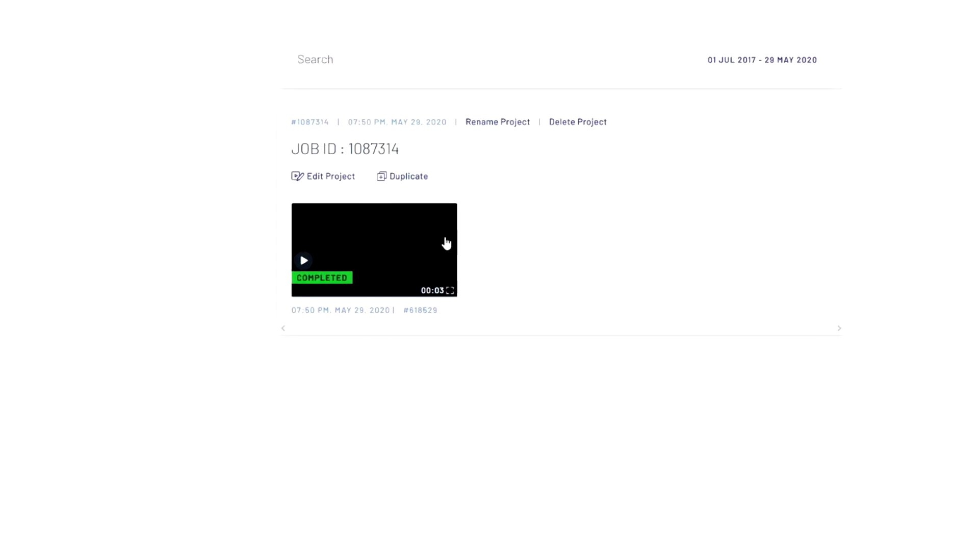
Download the 1.0 MB MP4 and have Firefox open it with Films en tv.
mouse_move(426, 229)
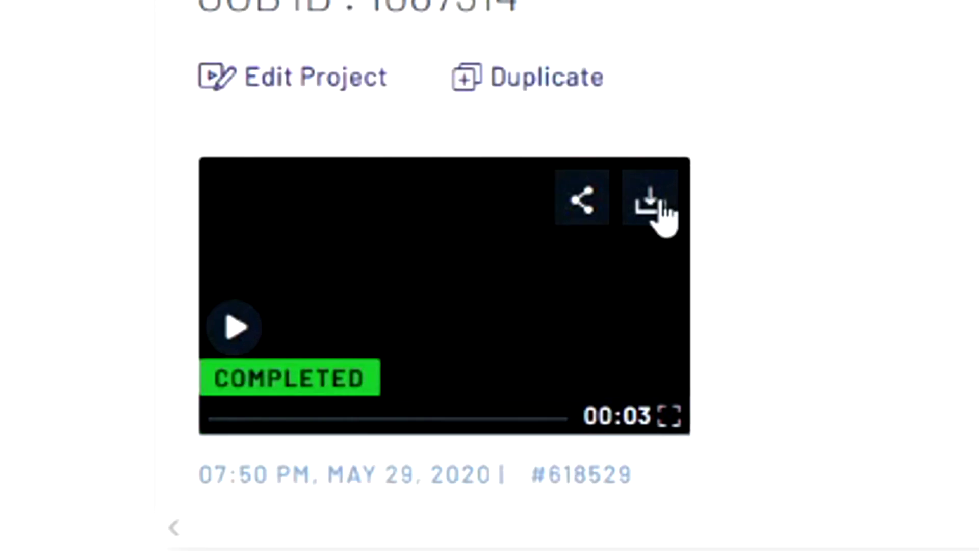
left_click(658, 203)
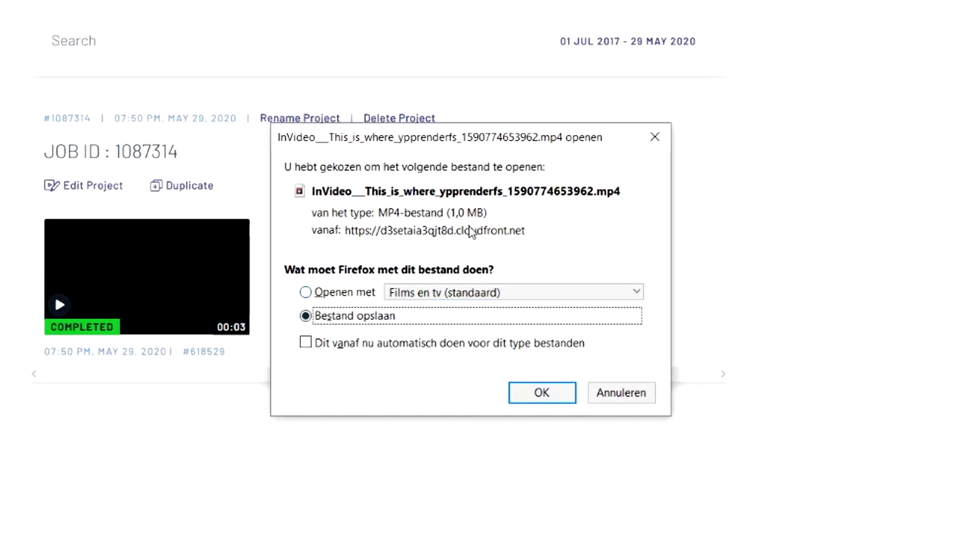
left_click(347, 294)
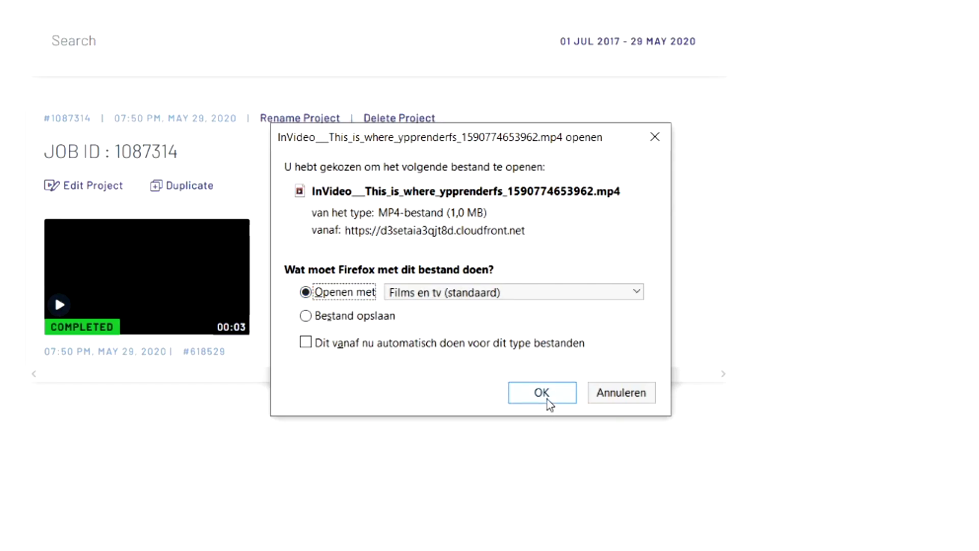